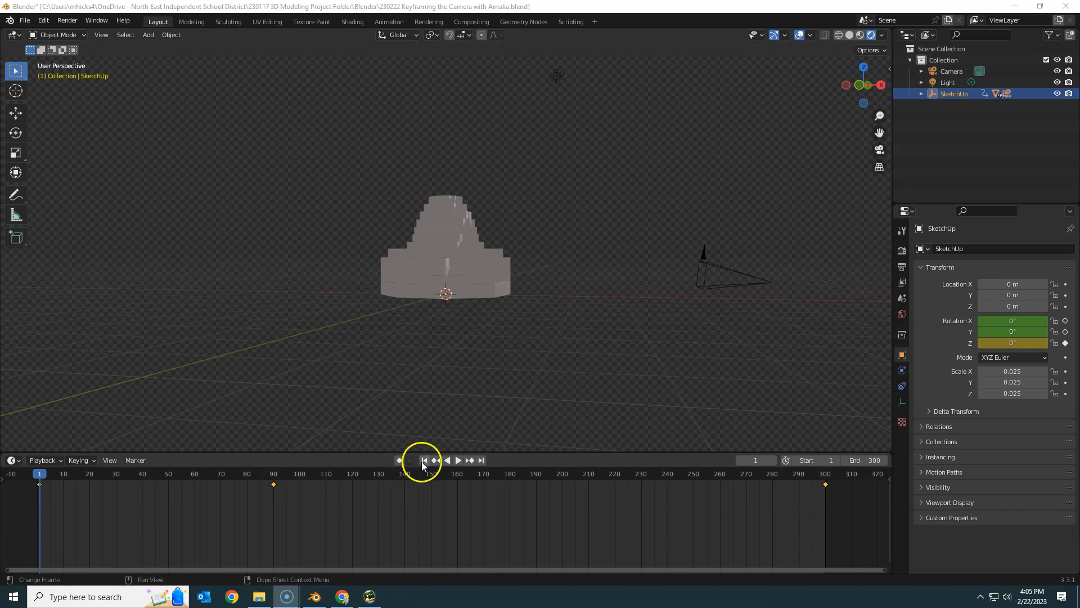
Step: Play back the model's existing rotation animation and stop it partway
click(458, 461)
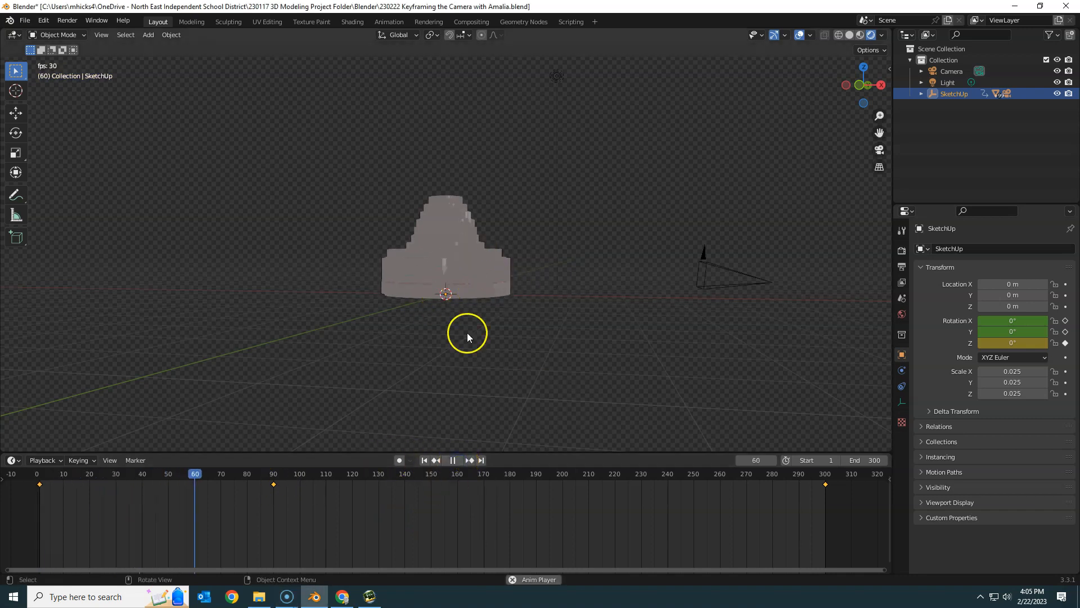
click(456, 461)
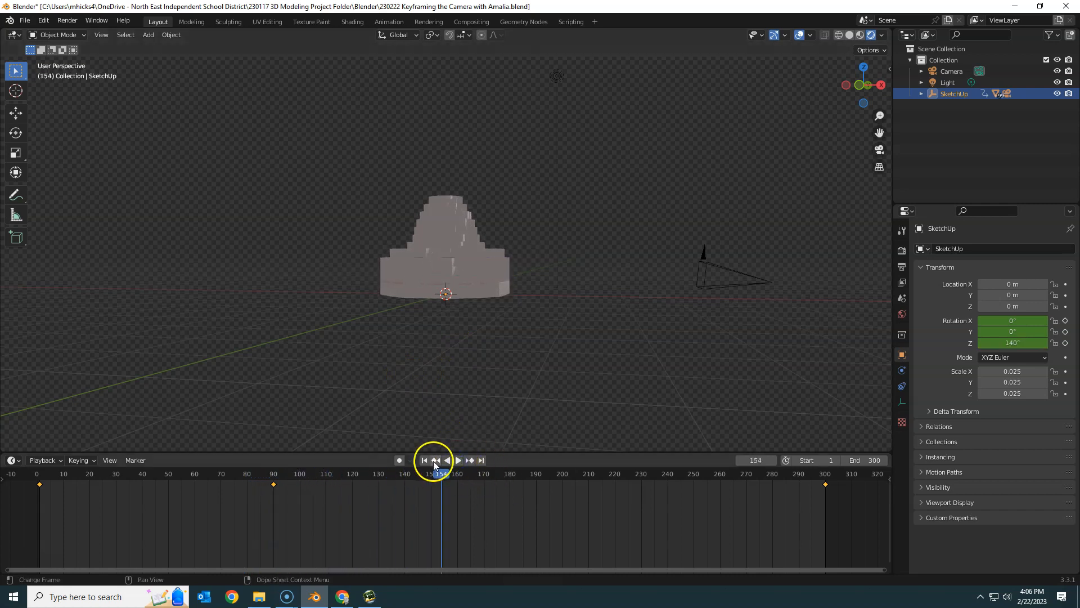
Step: Look through the camera at frame 90 and insert location and rotation keyframes for it there
click(435, 461)
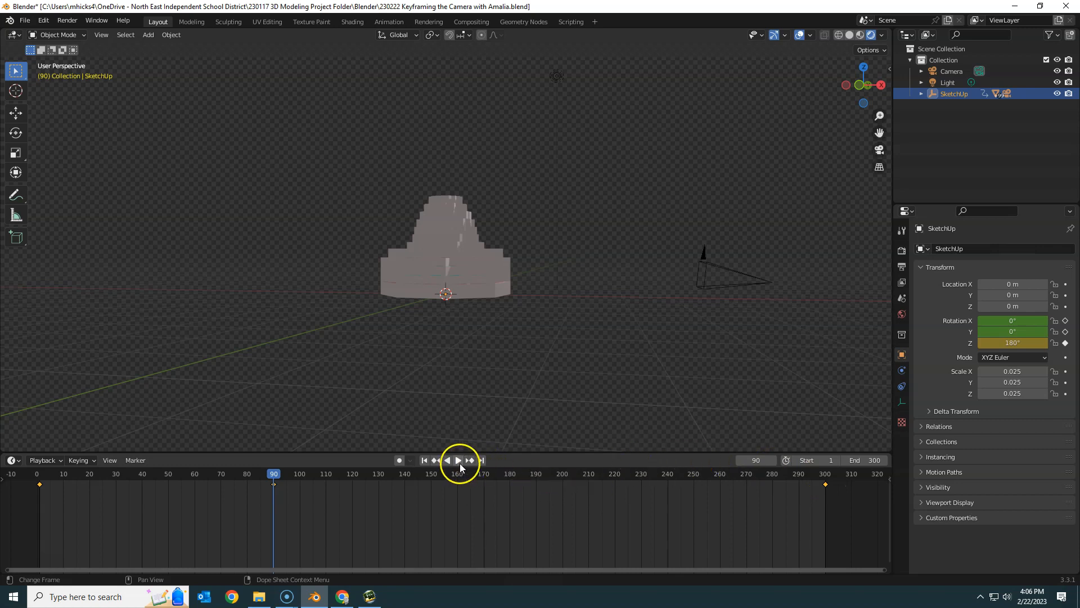
click(952, 70)
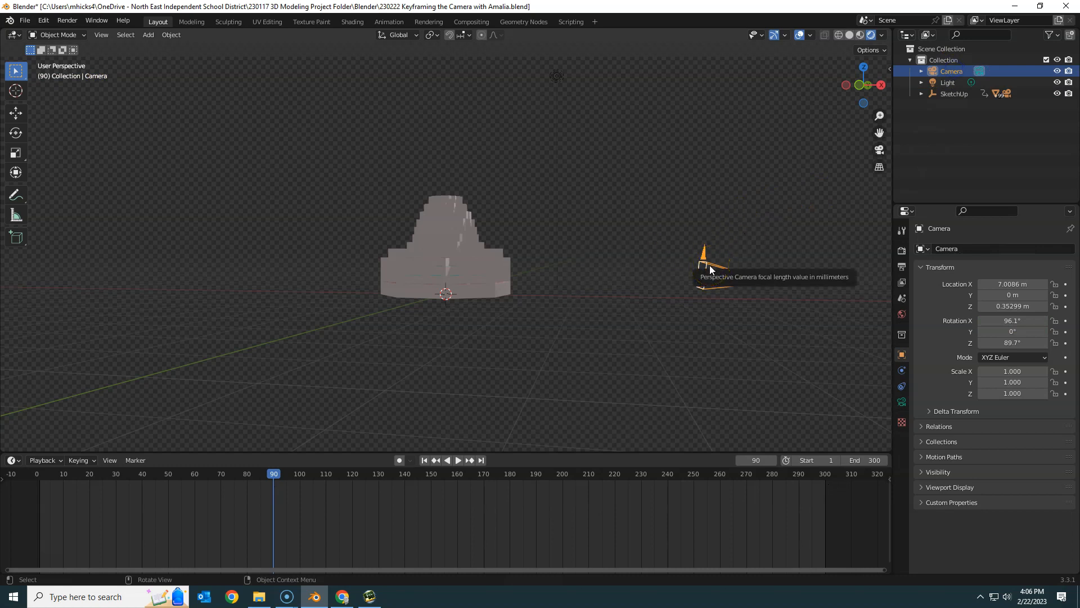
key(KP_0)
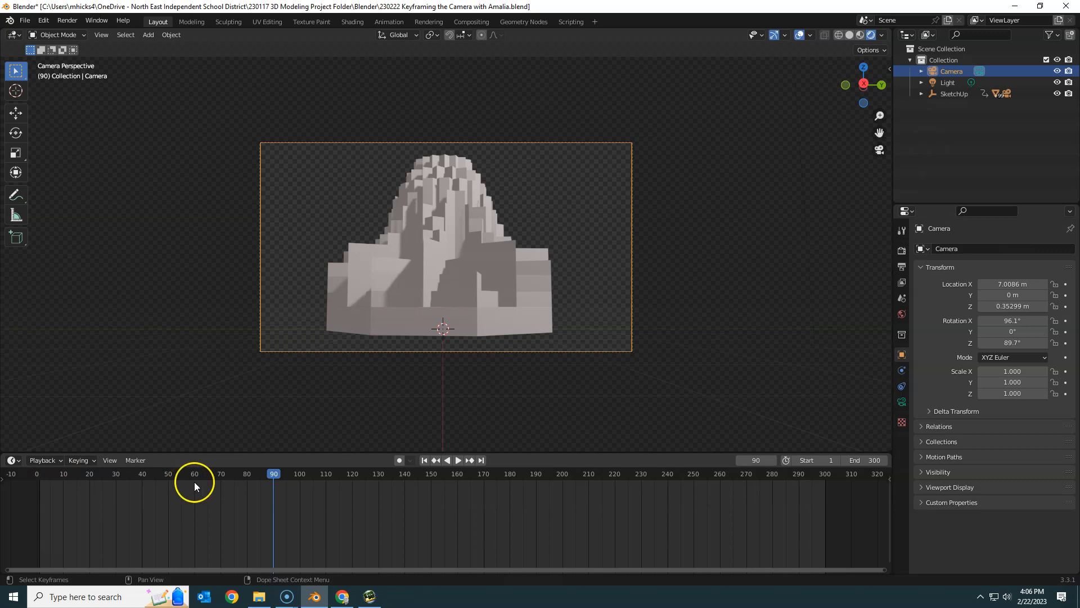
right_click(1013, 295)
click(958, 300)
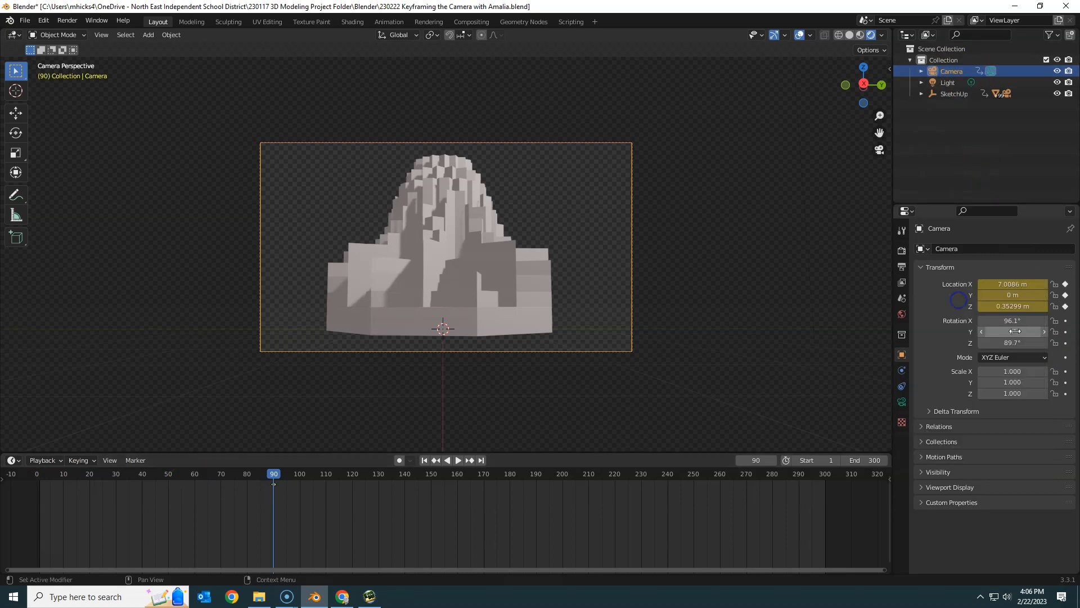
right_click(1010, 334)
click(974, 334)
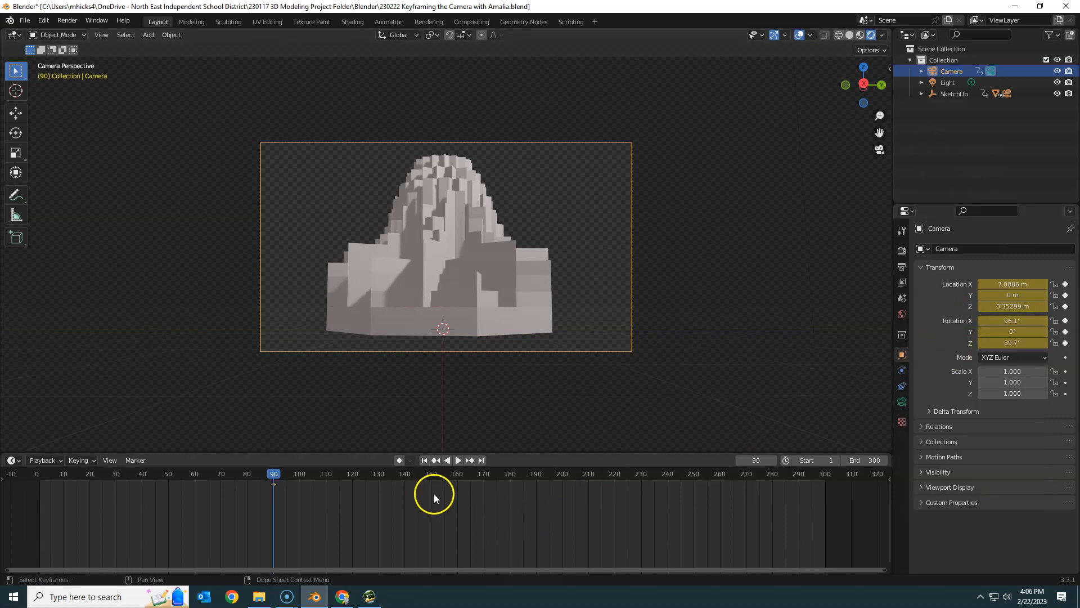
Step: At frame 300, align the camera to a view looking straight down on the model
click(481, 460)
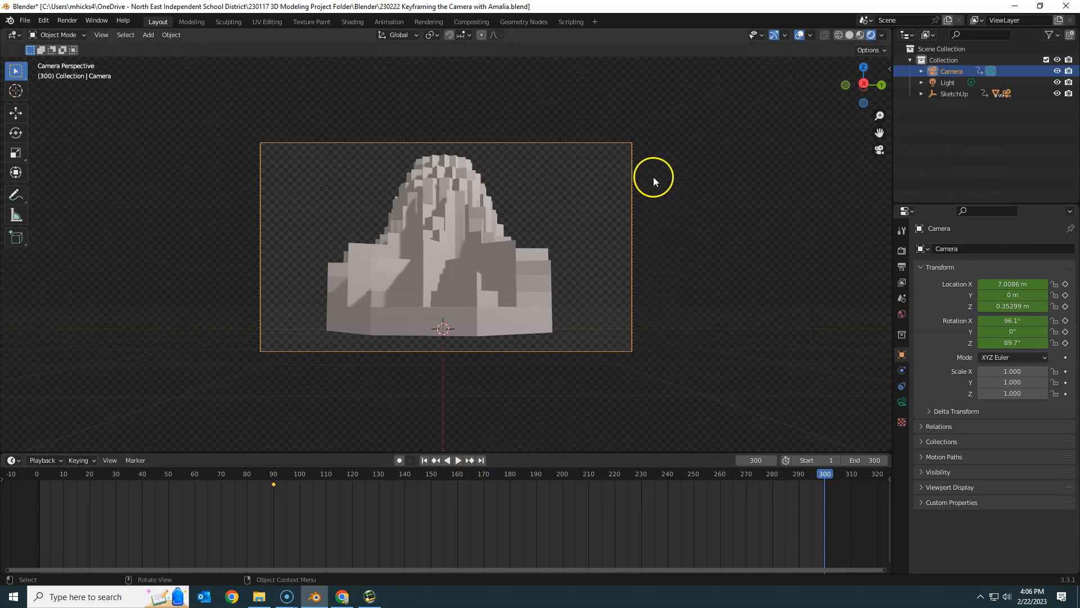
middle_drag(654, 176, 654, 313)
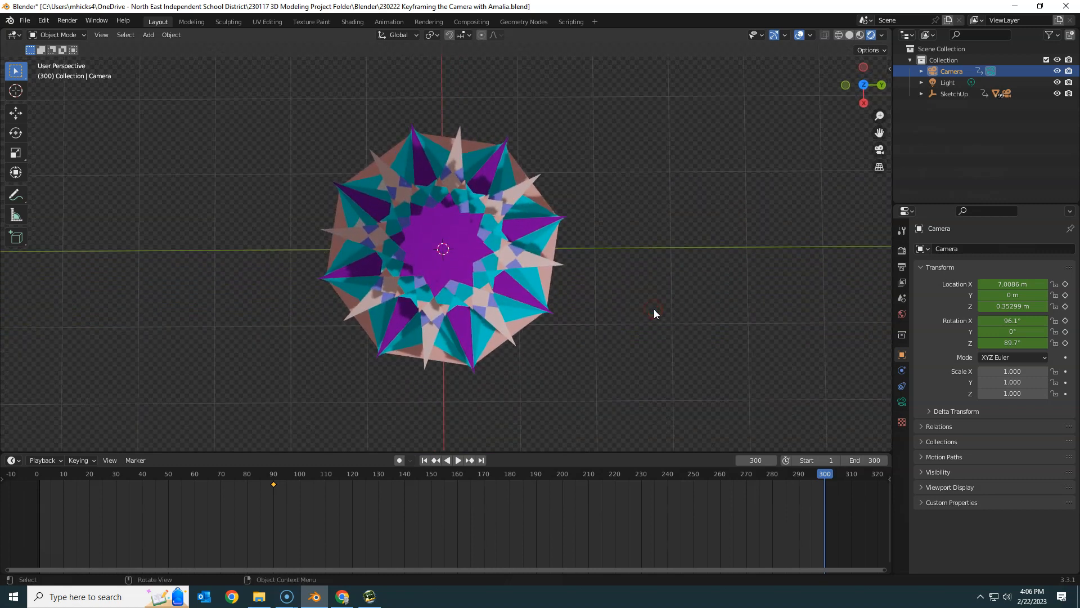
key(ctrl+alt+KP_0)
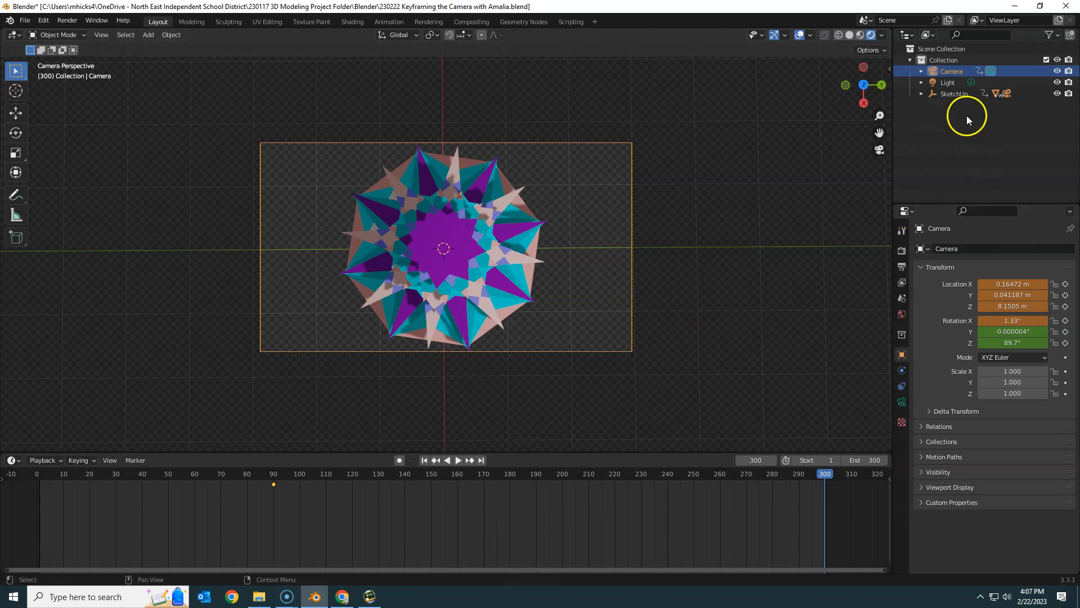
Step: Centre the camera over the model by setting its X and Y location to 0 m
click(1004, 279)
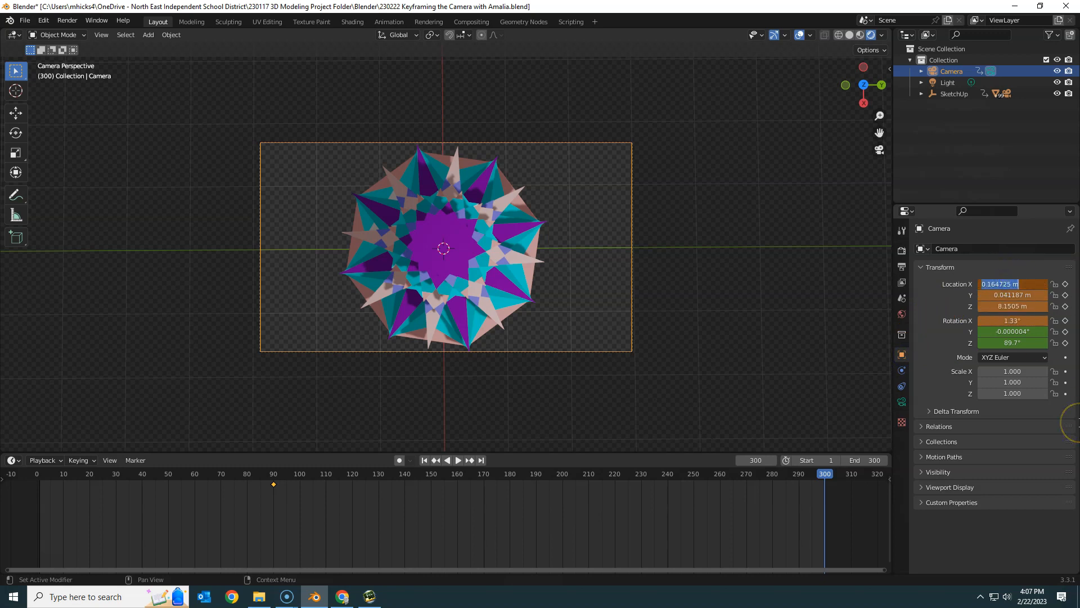
text(0)
key(Return)
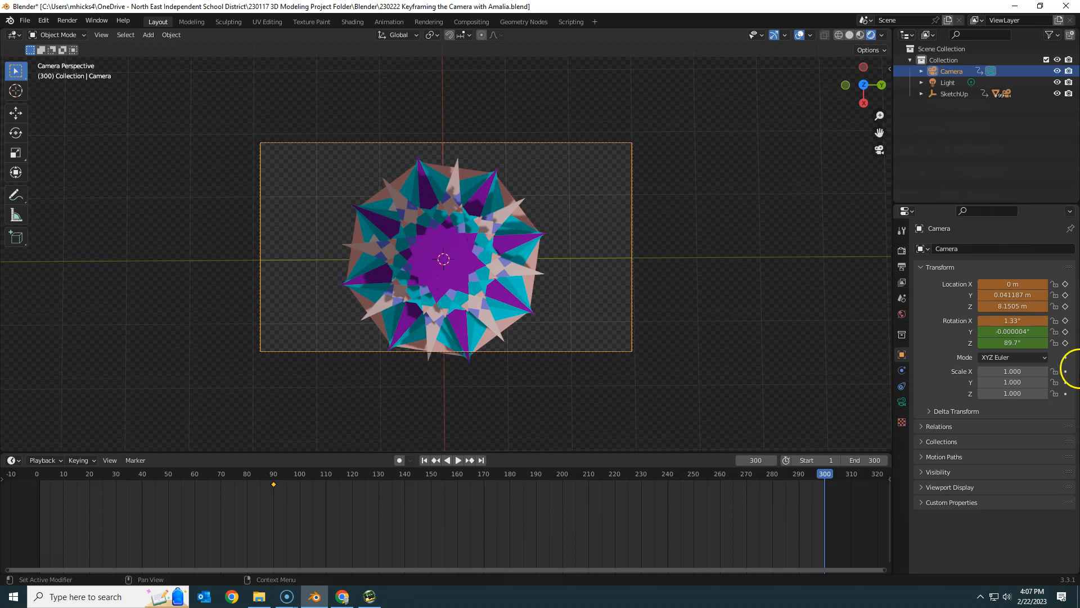
click(1013, 295)
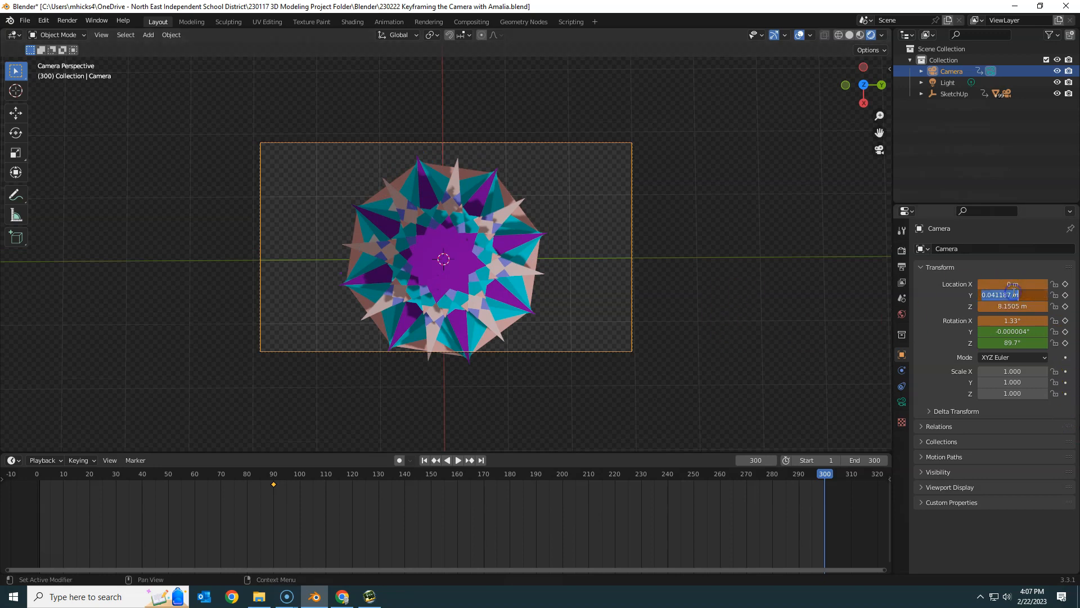
text(0)
key(Return)
Step: Set the camera's rotation to 0° in X, 0° in Y and 90° in Z
click(1010, 321)
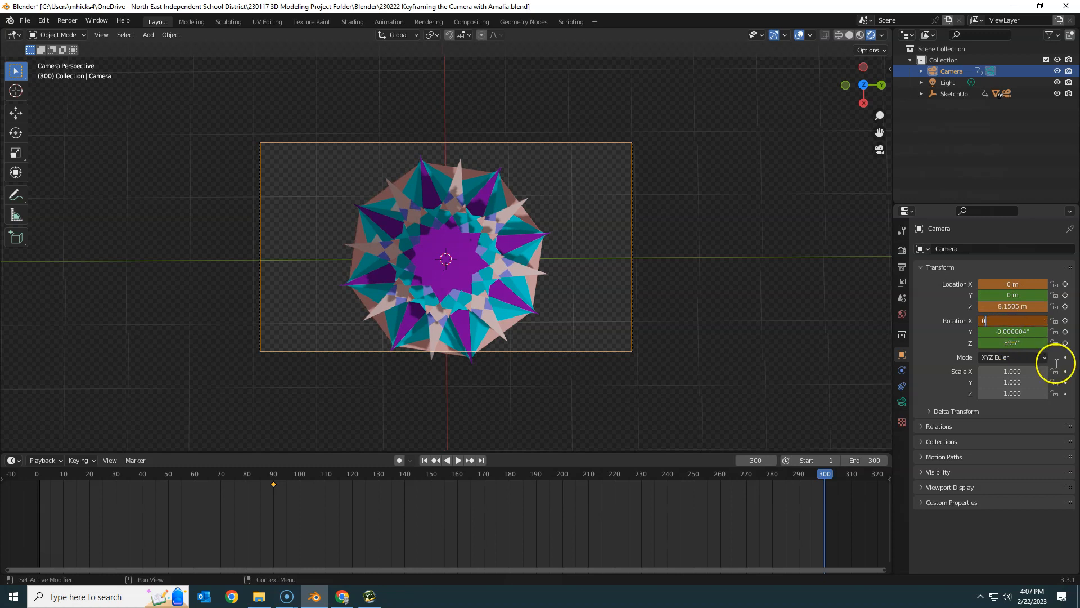
text(0)
key(Return)
click(1033, 332)
text(0)
key(Return)
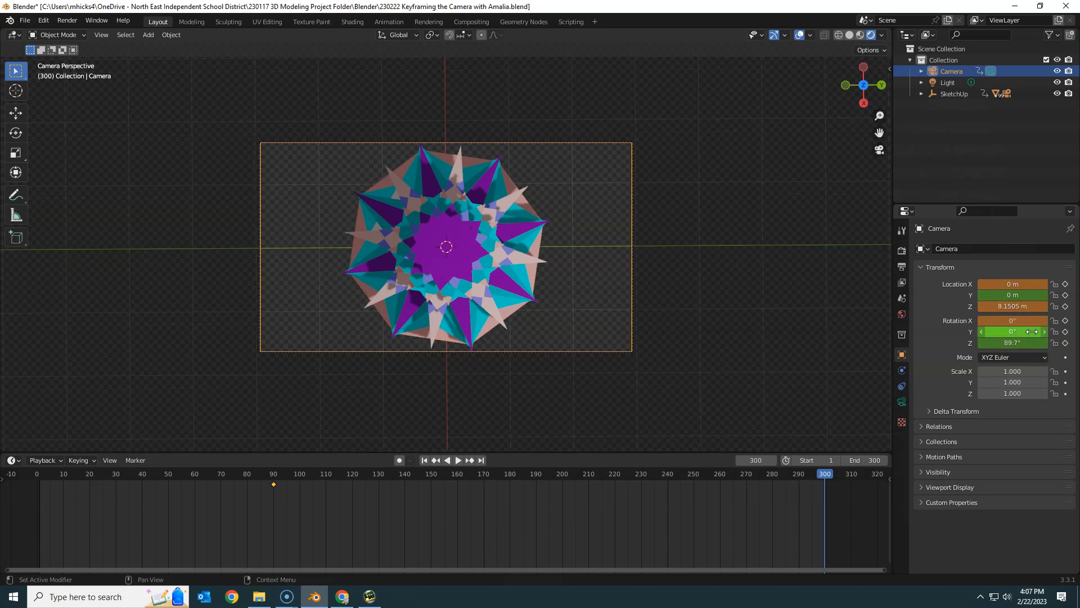
click(1003, 342)
text(90)
key(Return)
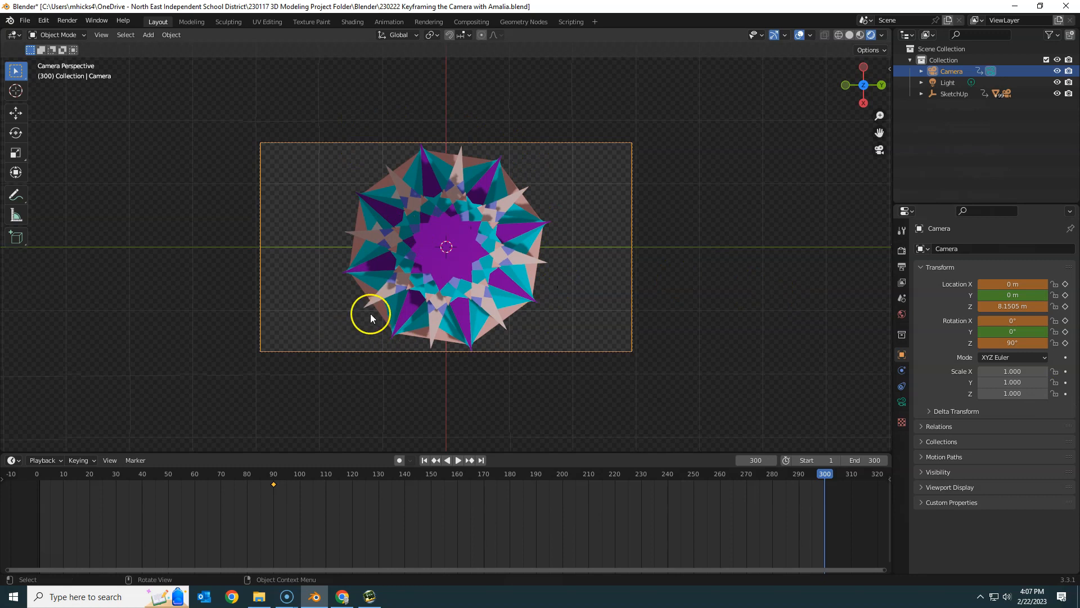
Step: Raise the camera to a Z location of about 9.1 m and insert location and rotation keyframes at frame 300
click(1014, 309)
drag(1014, 309, 1072, 309)
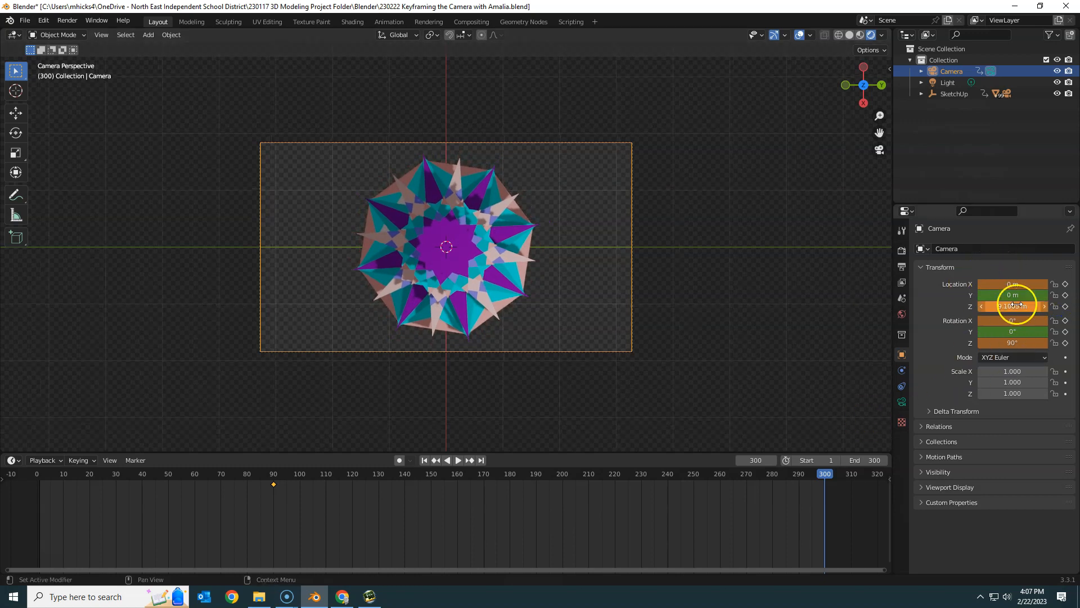
right_click(1009, 286)
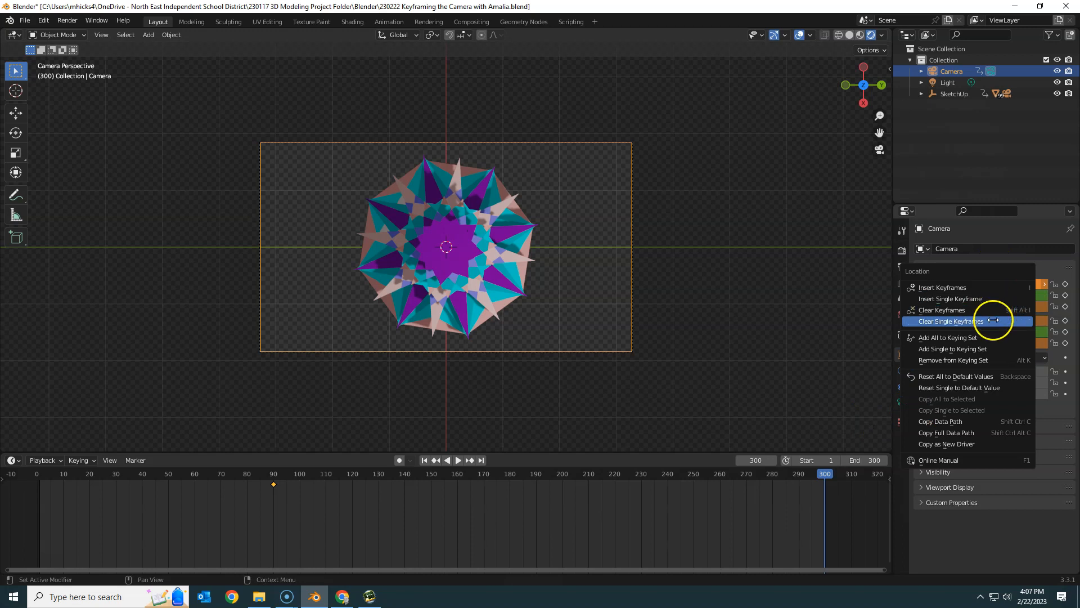
click(978, 287)
right_click(1000, 326)
click(1000, 326)
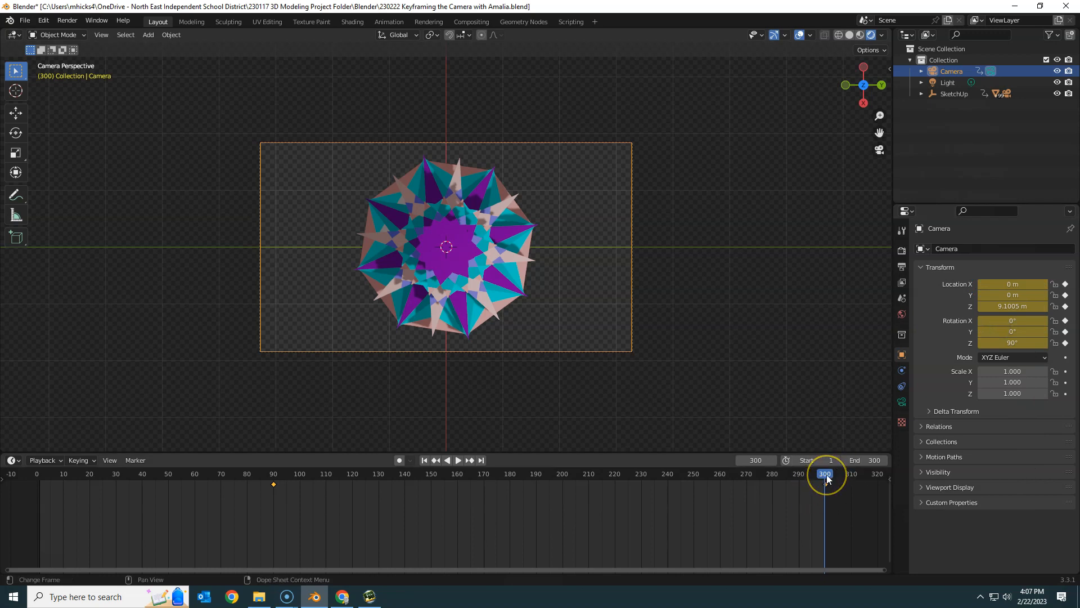
Step: At frame 196, move the camera to about X 6.76 m and Z 6.86 m and insert a location keyframe
drag(827, 479, 565, 474)
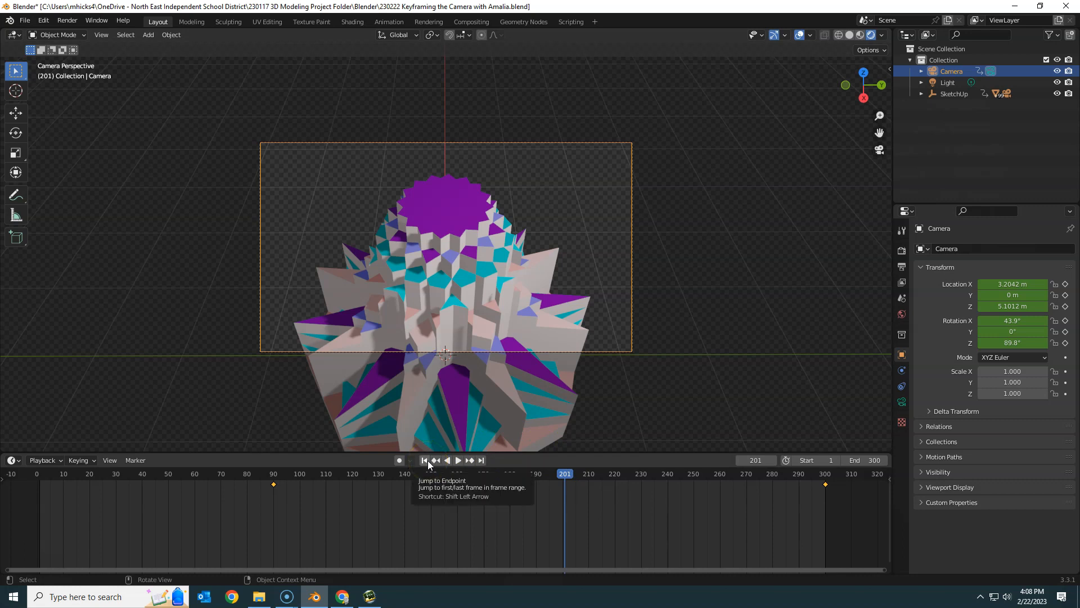
mouse_move(564, 476)
mouse_down()
mouse_move(536, 476)
mouse_move(553, 479)
mouse_up()
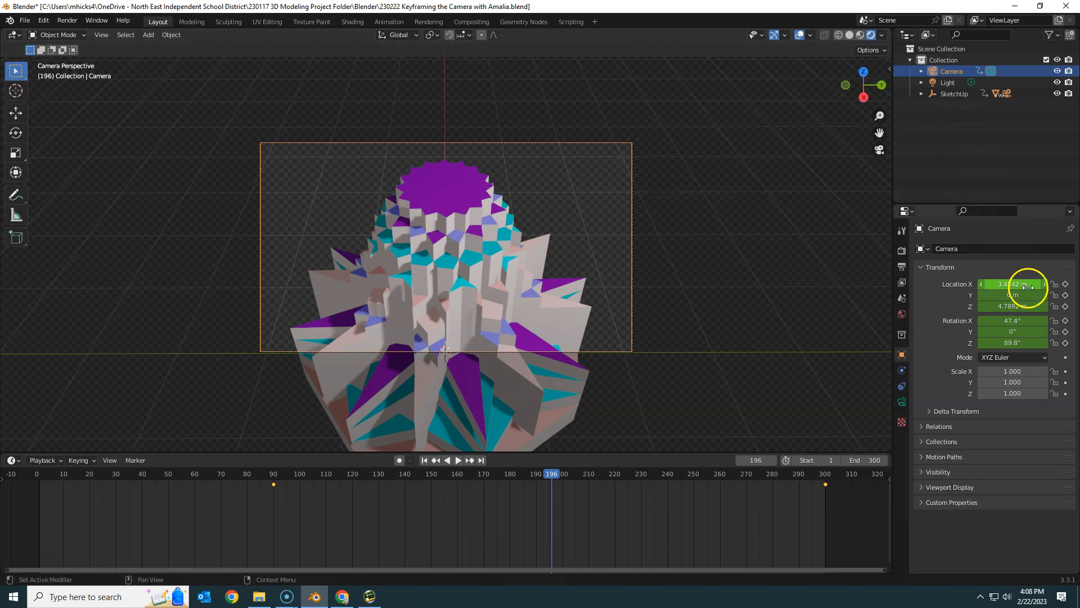
drag(1034, 285, 84, 289)
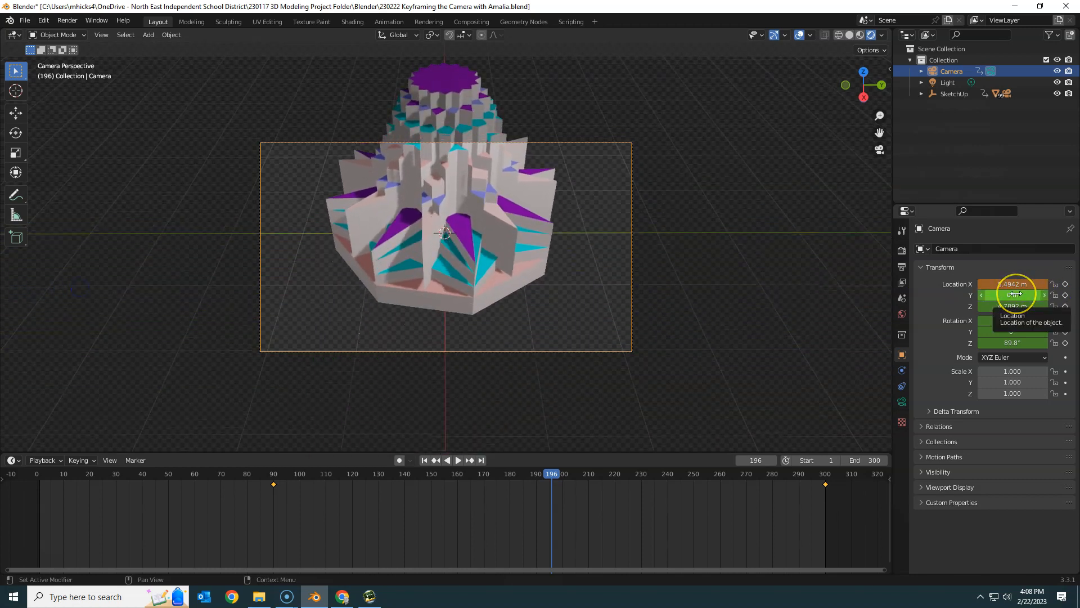
mouse_move(1008, 306)
mouse_down()
mouse_move(1000, 311)
mouse_move(1016, 282)
mouse_move(1010, 304)
mouse_move(999, 288)
mouse_move(1000, 306)
mouse_move(1021, 308)
mouse_up()
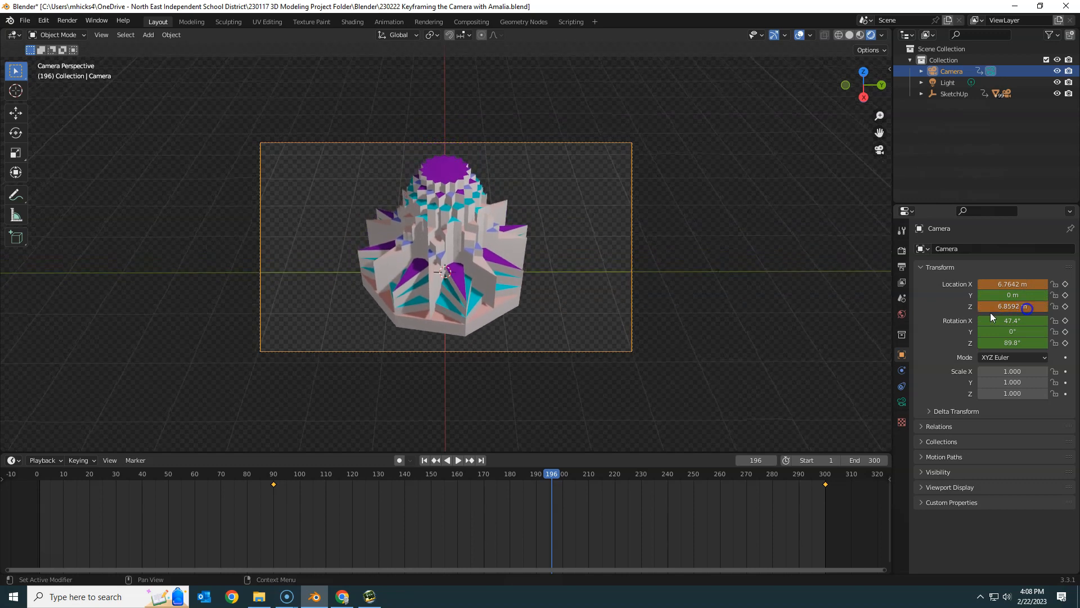
right_click(1028, 299)
click(1030, 300)
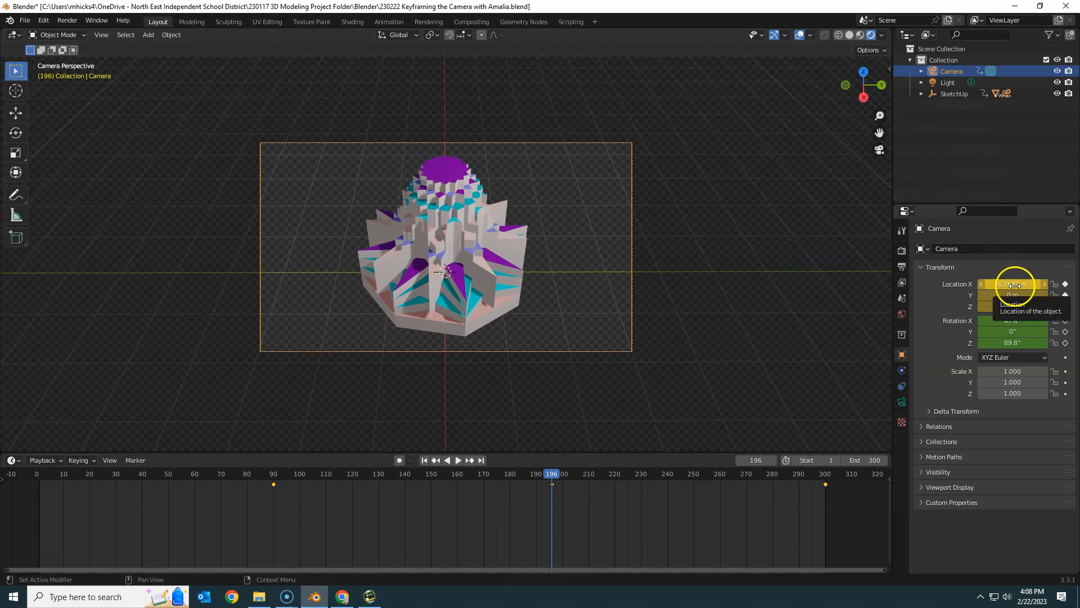
Step: At frame 146, move the camera to about X 8.00 m and Z 2.44 m and insert location and rotation keyframes
drag(552, 476, 287, 482)
drag(444, 482, 421, 482)
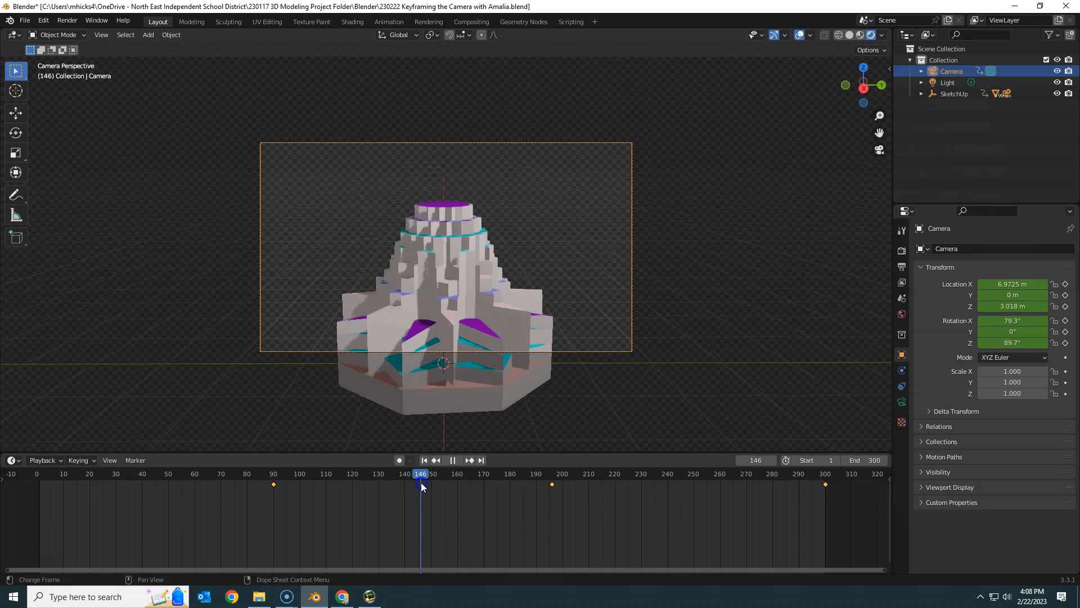
click(1009, 308)
mouse_move(1009, 307)
mouse_down()
mouse_move(973, 311)
mouse_move(999, 282)
mouse_move(1052, 281)
mouse_move(1013, 305)
mouse_up()
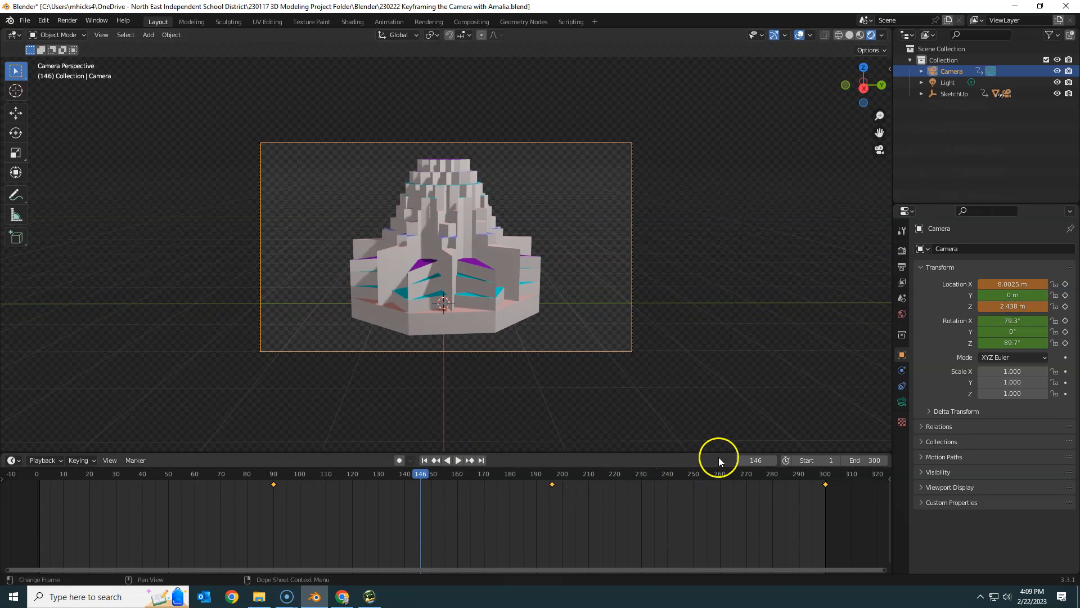
right_click(1015, 287)
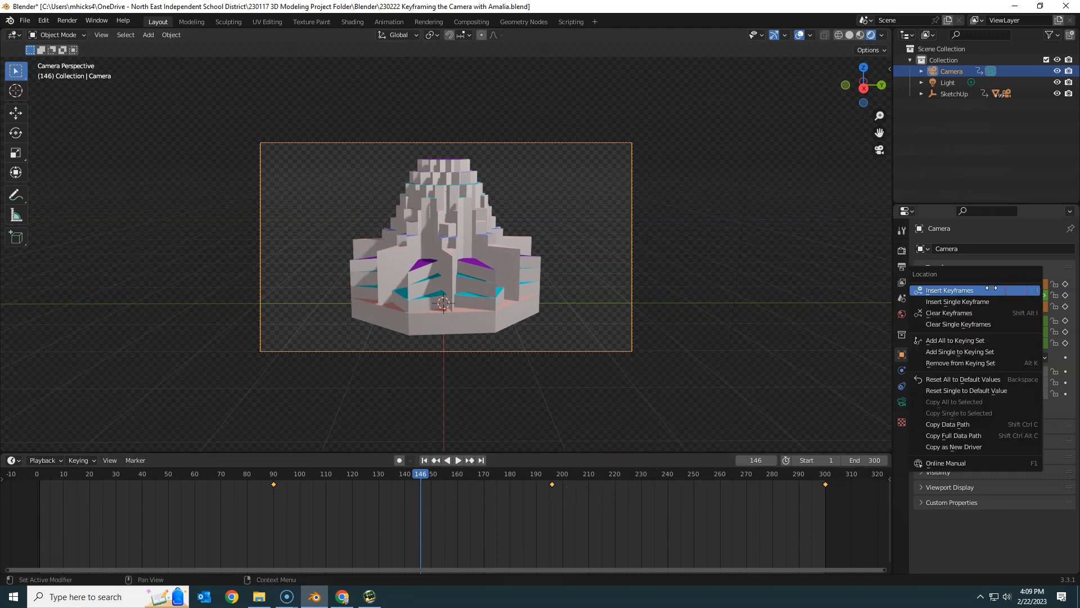
click(990, 289)
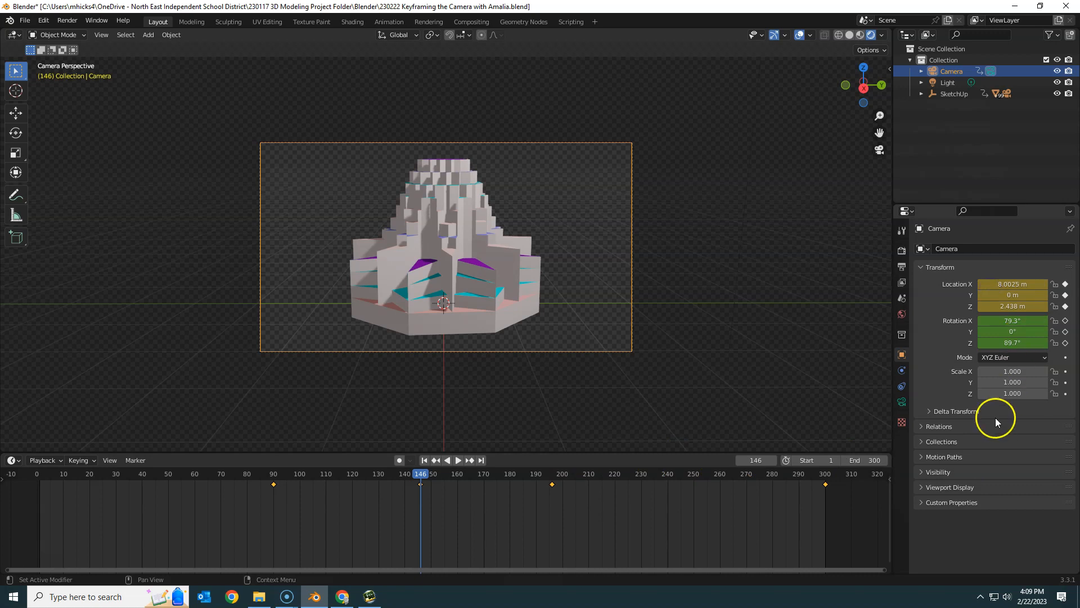
right_click(1013, 330)
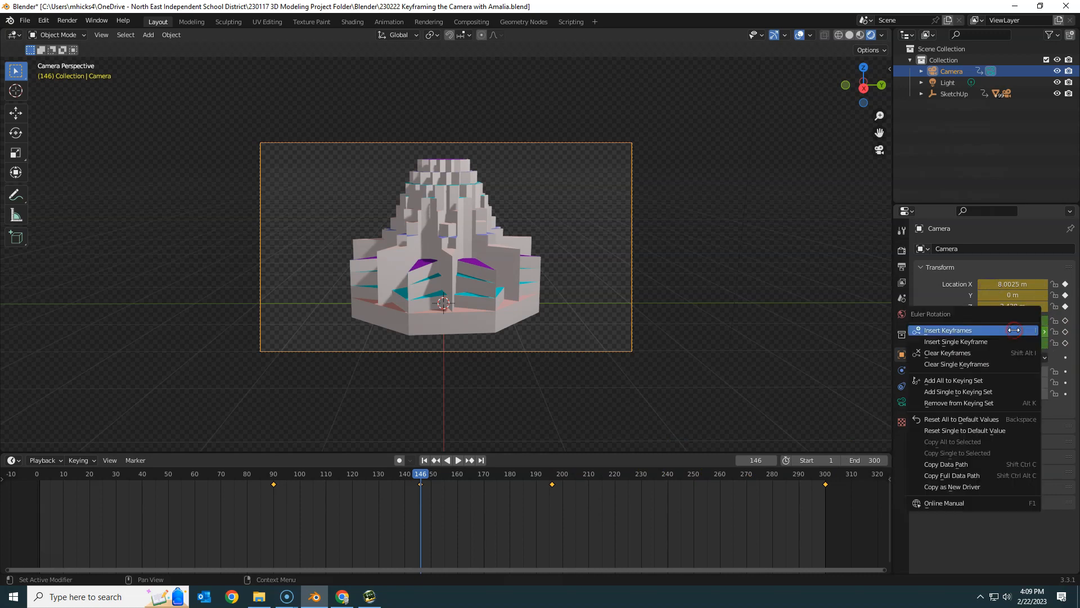
click(976, 331)
Step: At frame 177, lower the camera until the whole model fits the frame and insert a location keyframe
click(459, 460)
drag(419, 475, 502, 482)
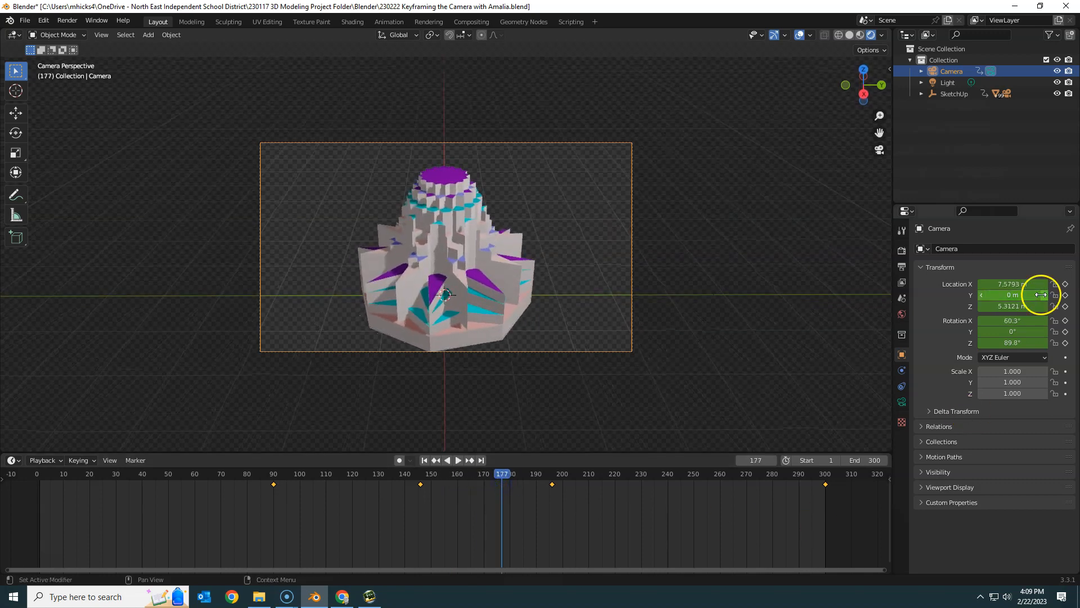
drag(1024, 305, 993, 306)
right_click(1022, 284)
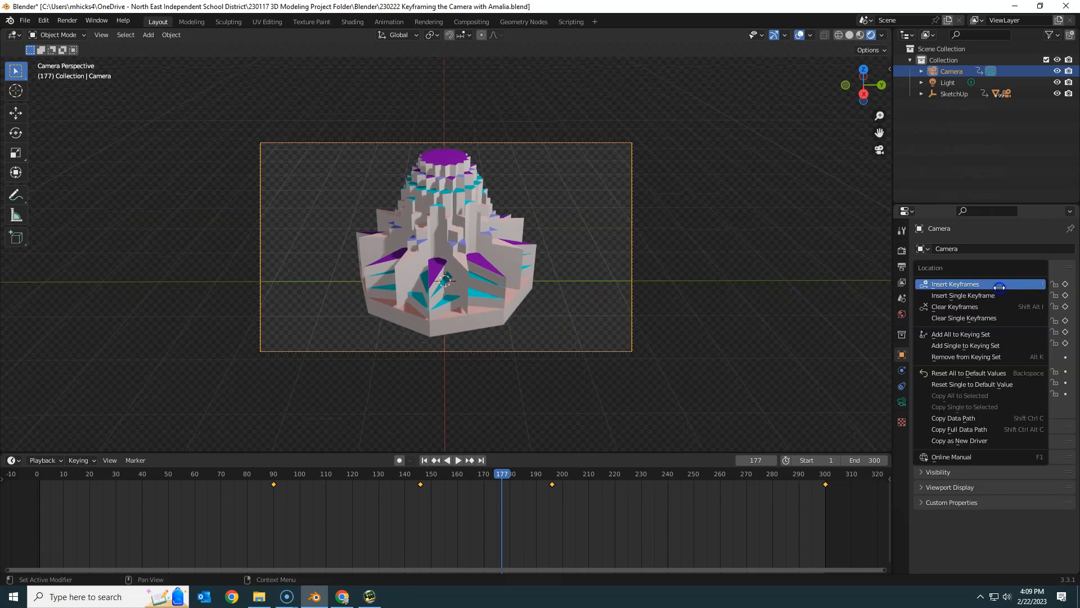
click(999, 284)
Step: At frame 239, set the camera's X location to about 2.97 m and insert location and rotation keyframes
drag(505, 475, 666, 486)
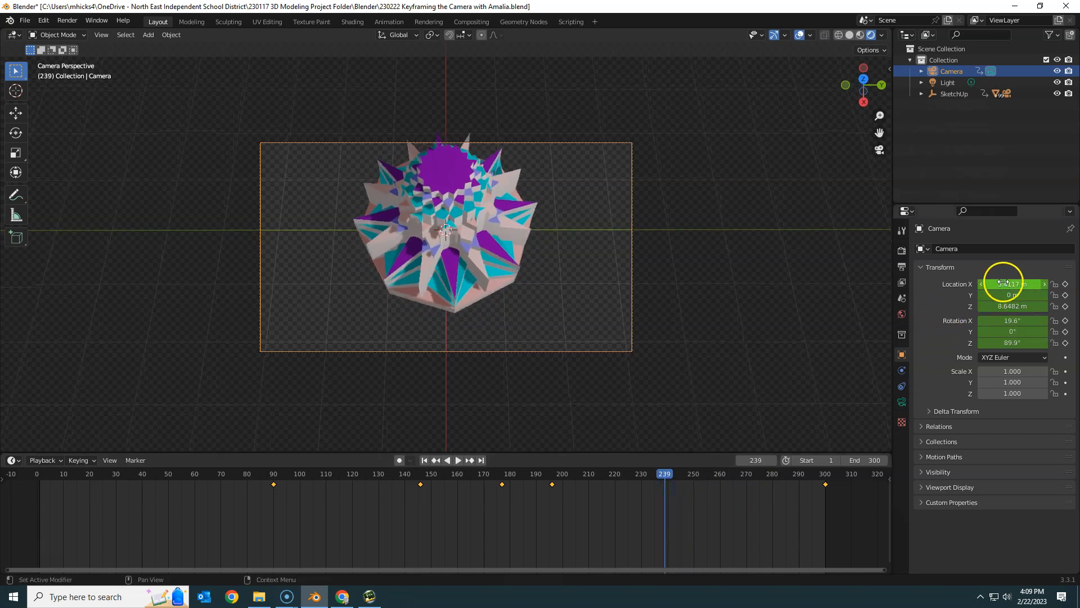
drag(1005, 283, 985, 292)
right_click(996, 294)
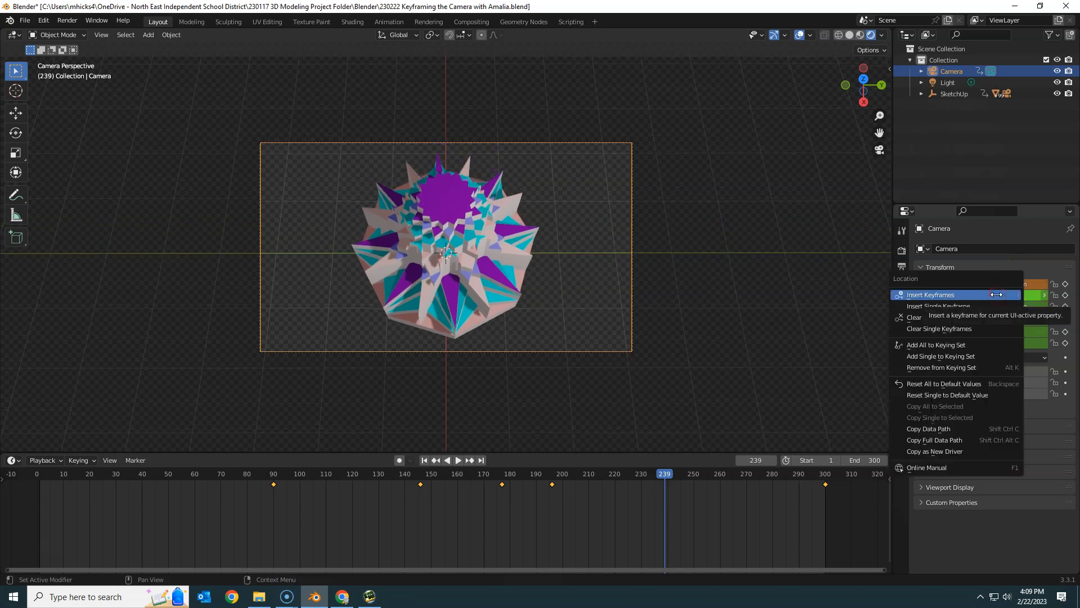
click(997, 294)
right_click(1015, 324)
click(1016, 326)
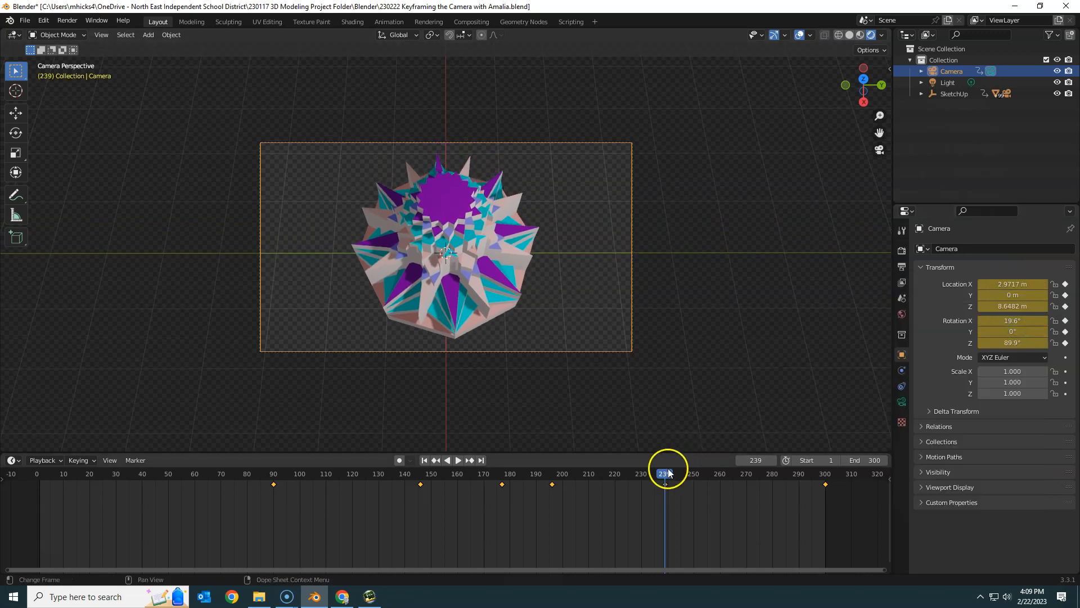
Step: Play the animation through the camera and again from an outside perspective to check the camera's path around the model
click(459, 460)
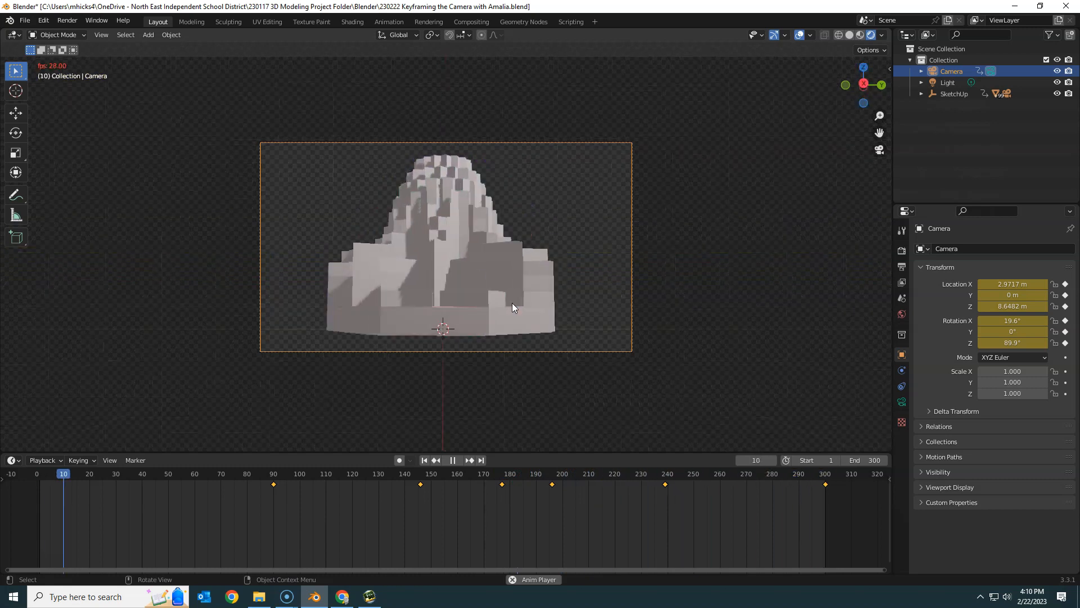
click(453, 462)
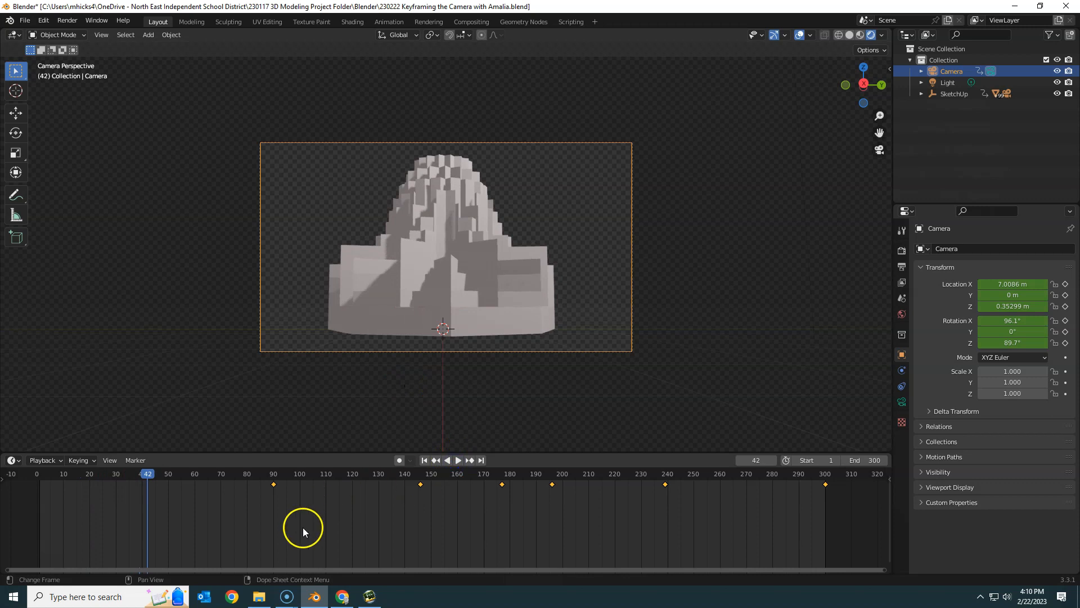
middle_drag(439, 394, 513, 398)
middle_drag(580, 364, 628, 336)
scroll(631, 336, down, 2)
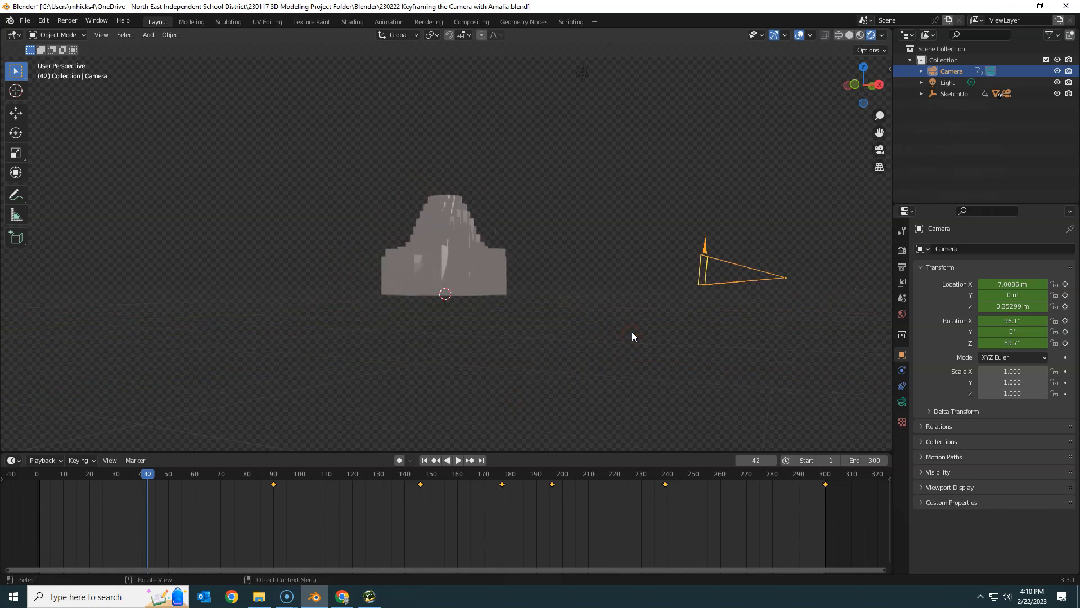
middle_drag(634, 304, 578, 352)
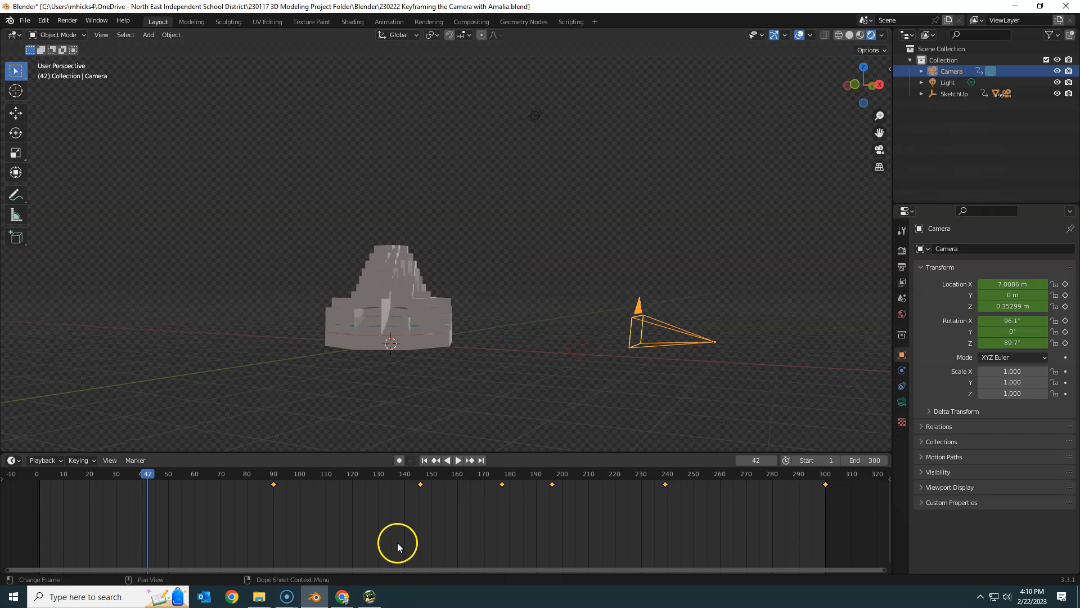
click(458, 461)
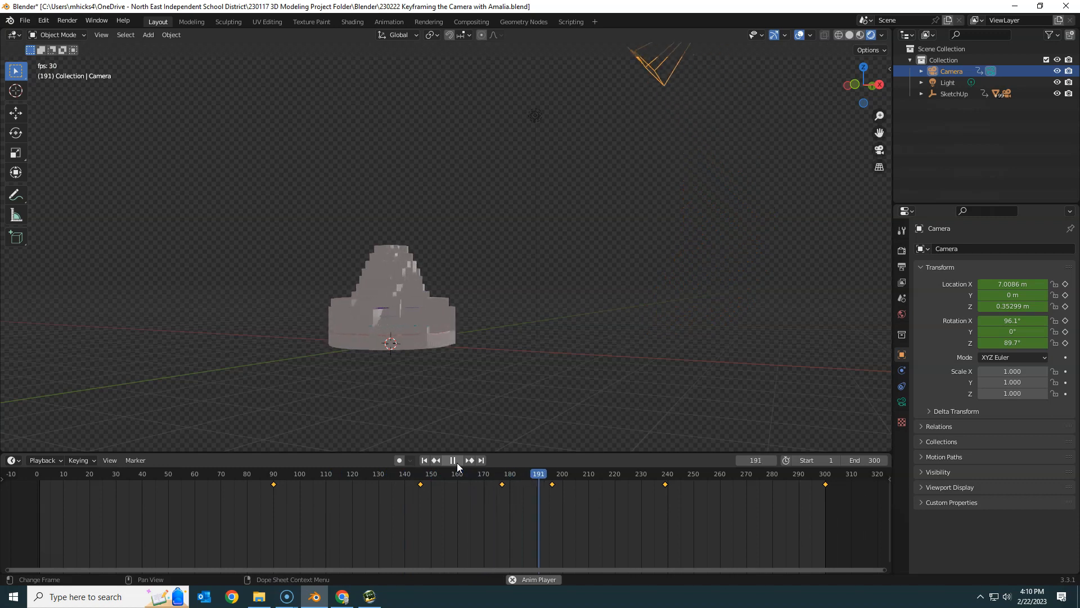
scroll(375, 294, down, 4)
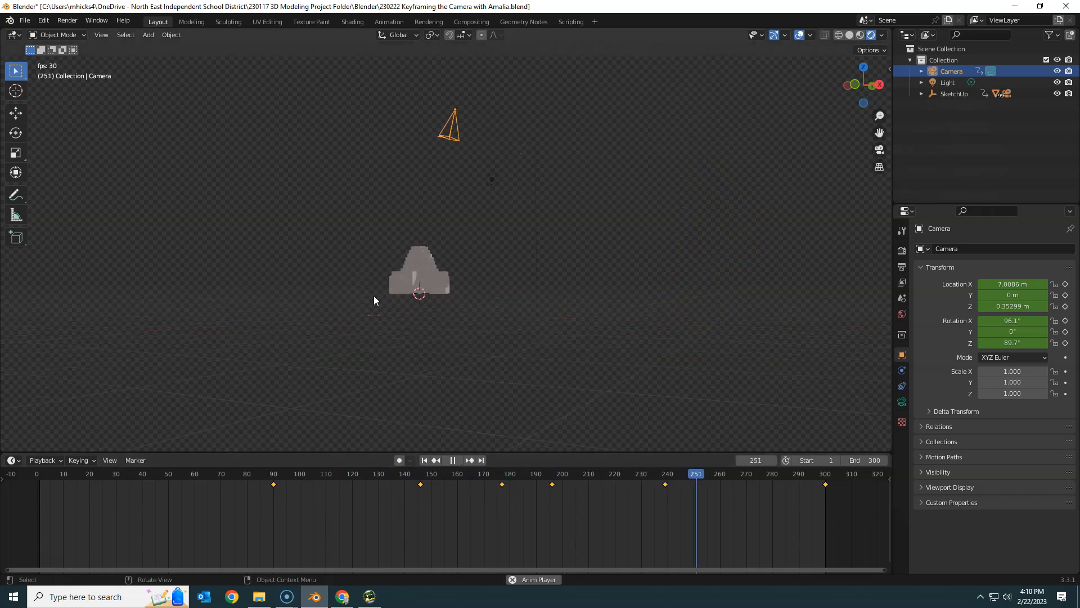